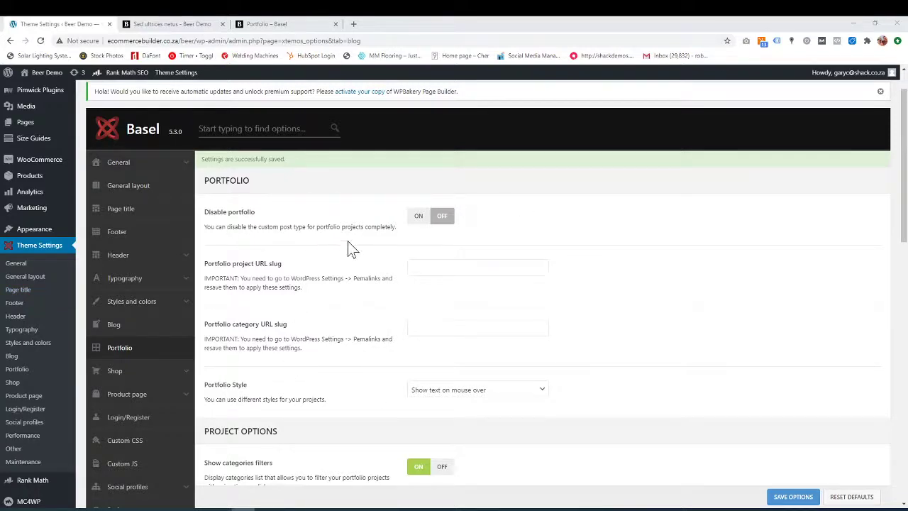
# Look over the demo portfolio page, filter its projects by Pictures, and compare it with the Beer Demo blog post and theme settings
pyautogui.click(270, 24)
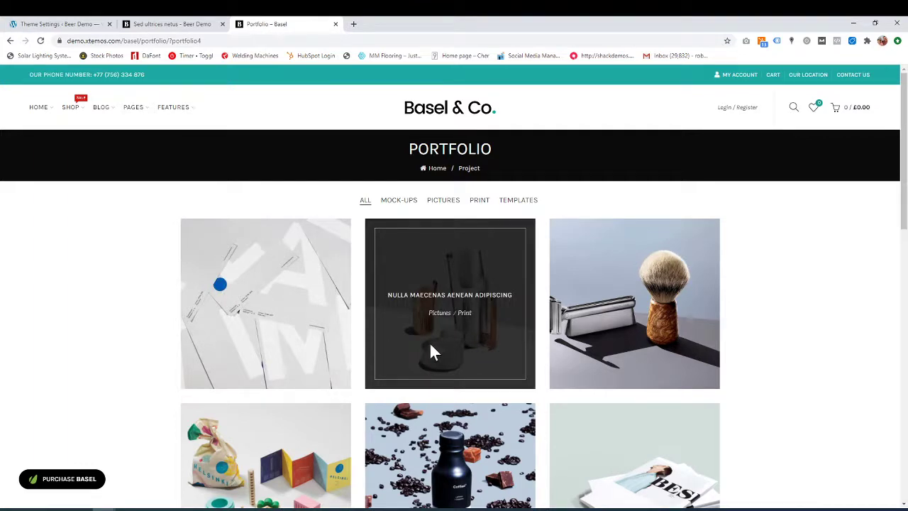
pyautogui.click(162, 25)
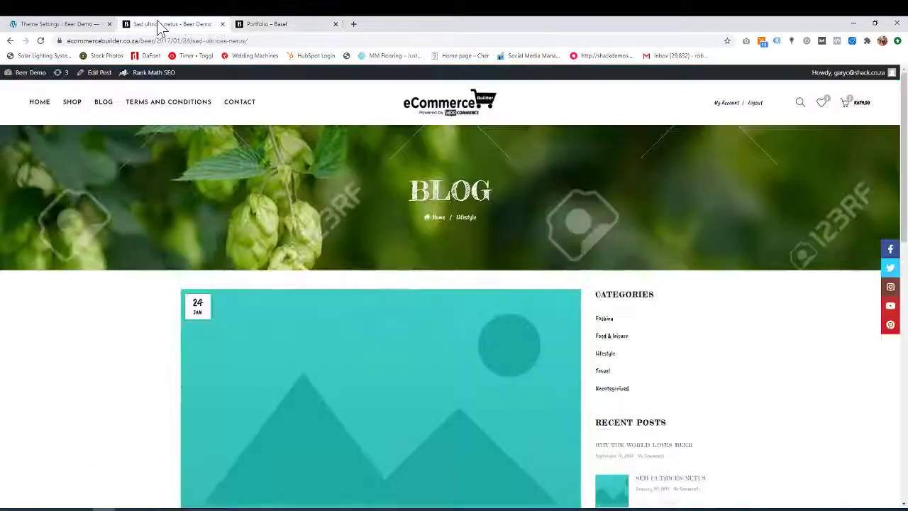
pyautogui.click(46, 23)
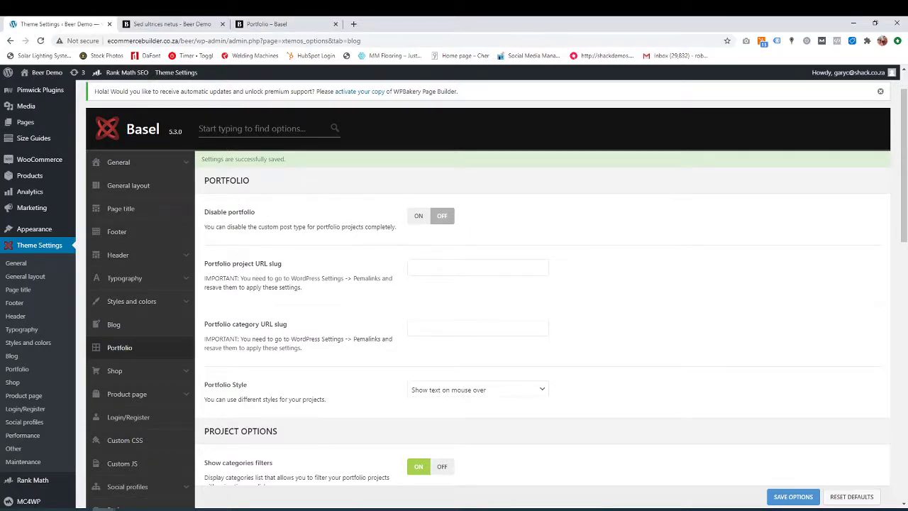
pyautogui.click(301, 28)
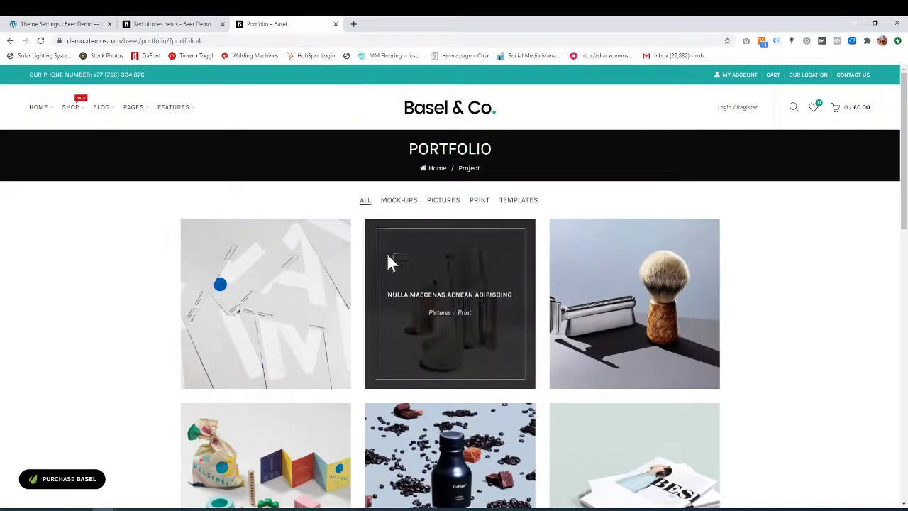
pyautogui.click(442, 201)
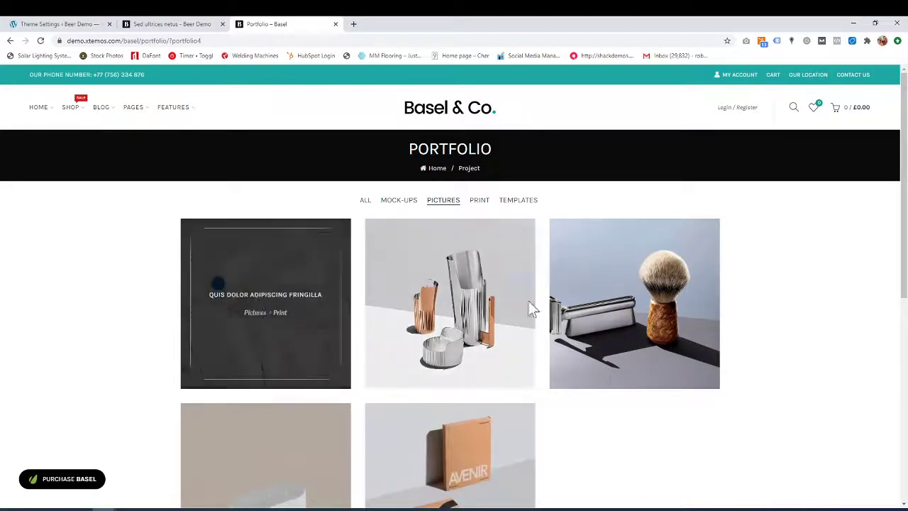
pyautogui.click(148, 24)
pyautogui.click(67, 25)
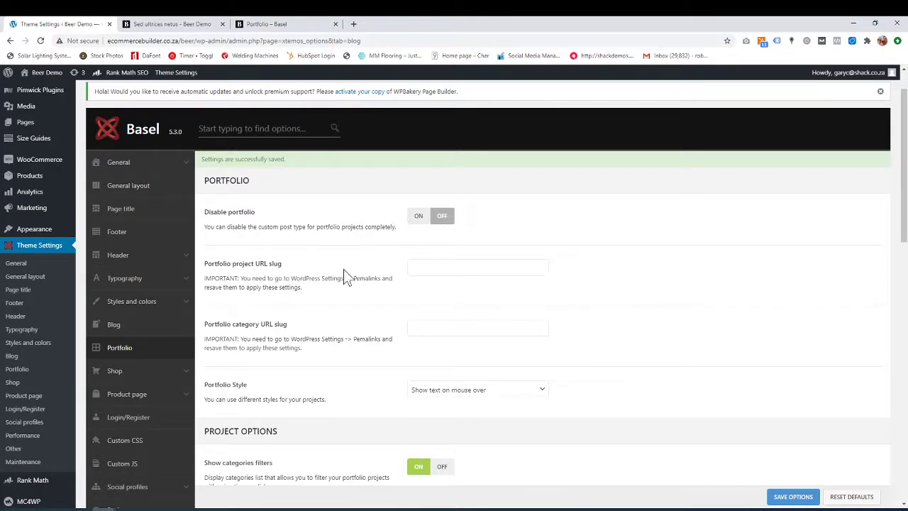
# Review the Portfolio project URL slug and Portfolio category URL slug settings
pyautogui.moveTo(217, 264); pyautogui.dragTo(290, 278)
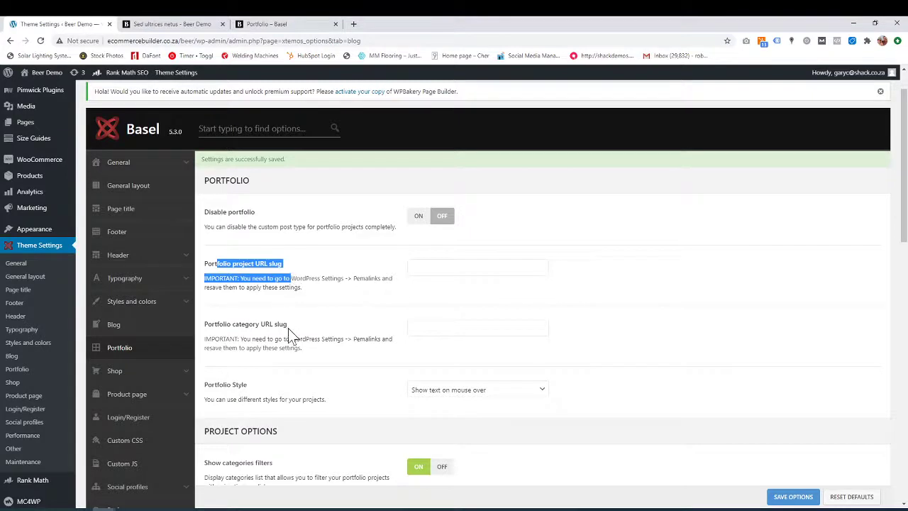
pyautogui.moveTo(287, 325); pyautogui.dragTo(209, 324)
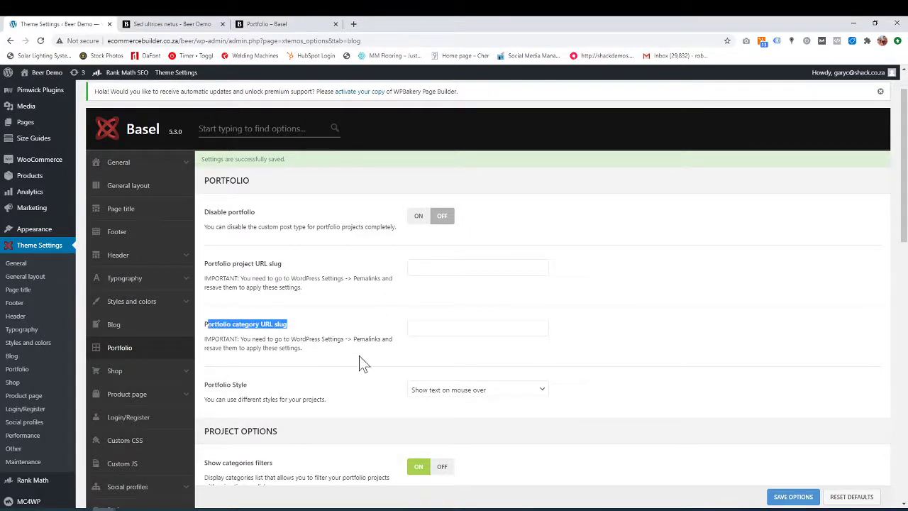
pyautogui.scroll(-1, 359, 357)
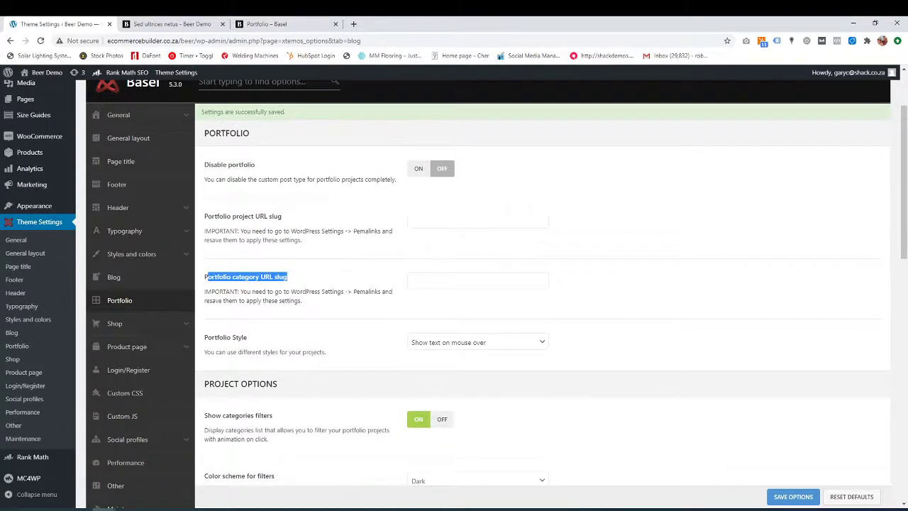
# Show all projects on the demo portfolio page again and return to the portfolio theme settings
pyautogui.click(296, 24)
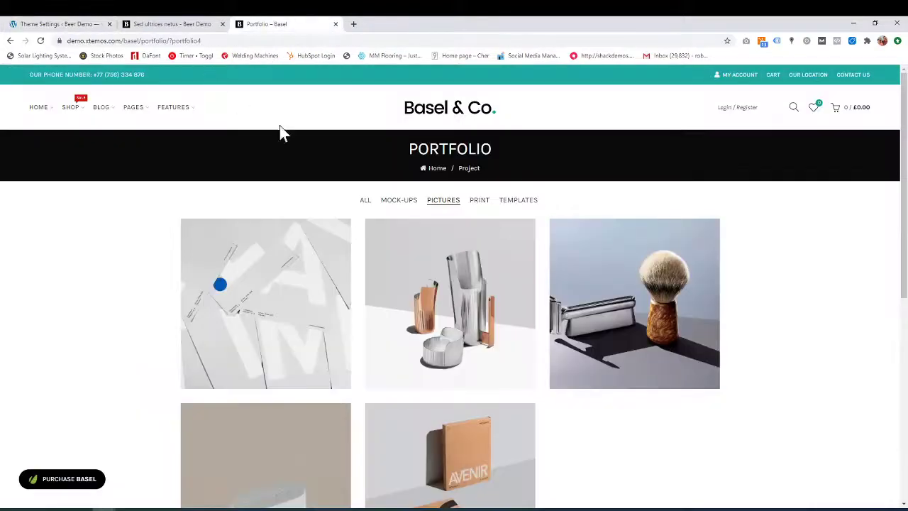
pyautogui.click(366, 201)
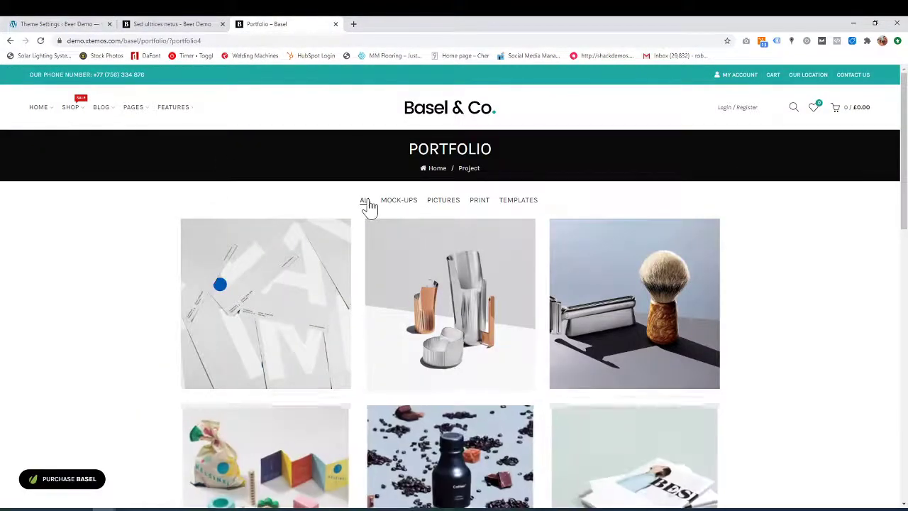
pyautogui.click(63, 24)
# Compare the portfolio style options with the demo portfolio's project tiles and set Portfolio Style to Alternative
pyautogui.click(543, 343)
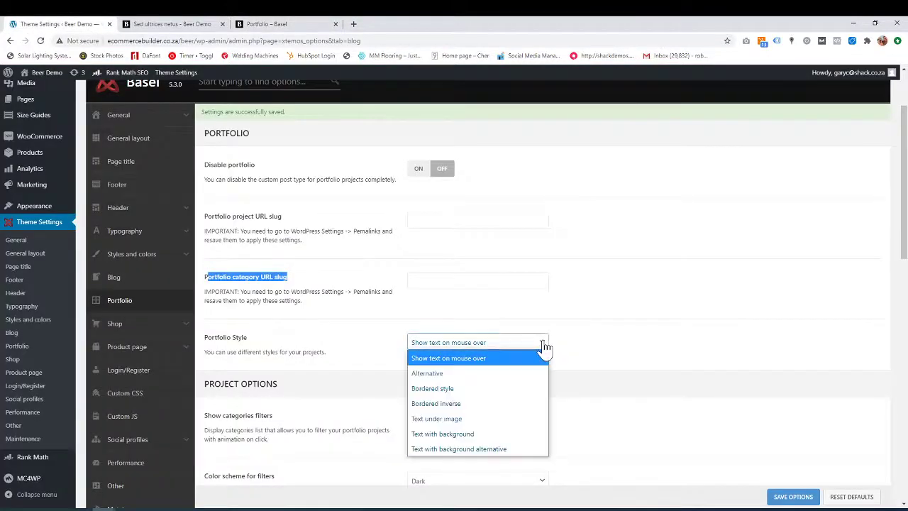
pyautogui.click(266, 24)
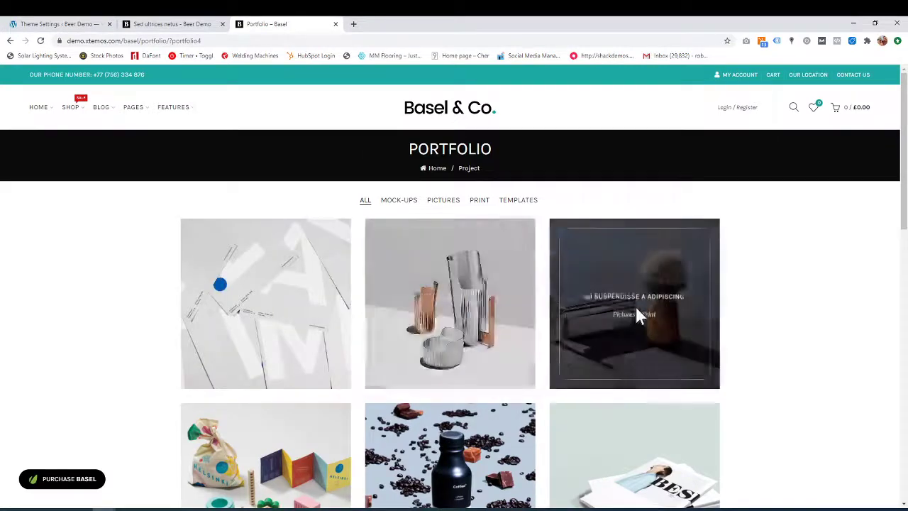
pyautogui.click(45, 22)
pyautogui.click(523, 345)
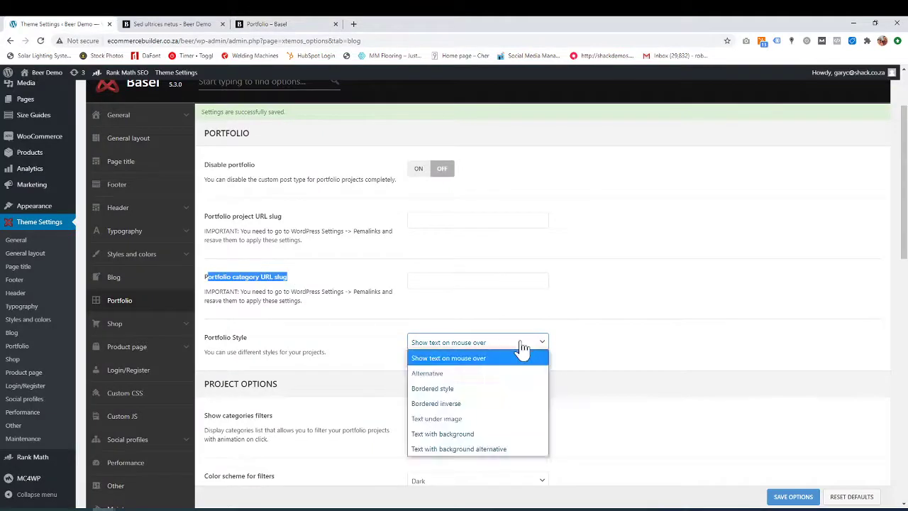
pyautogui.click(451, 374)
# Examine the Show categories filters setting and try the Pictures and Mock-ups filters on the demo portfolio
pyautogui.scroll(-2, 391, 375)
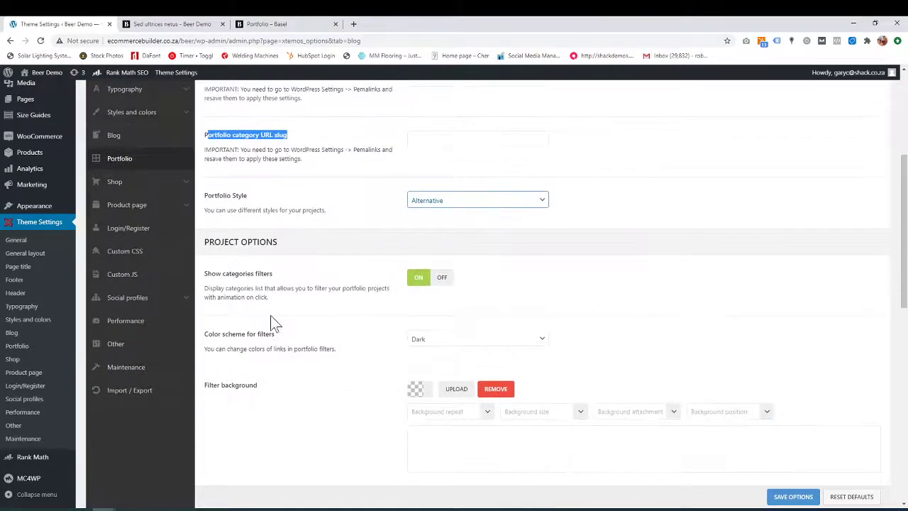
pyautogui.click(171, 23)
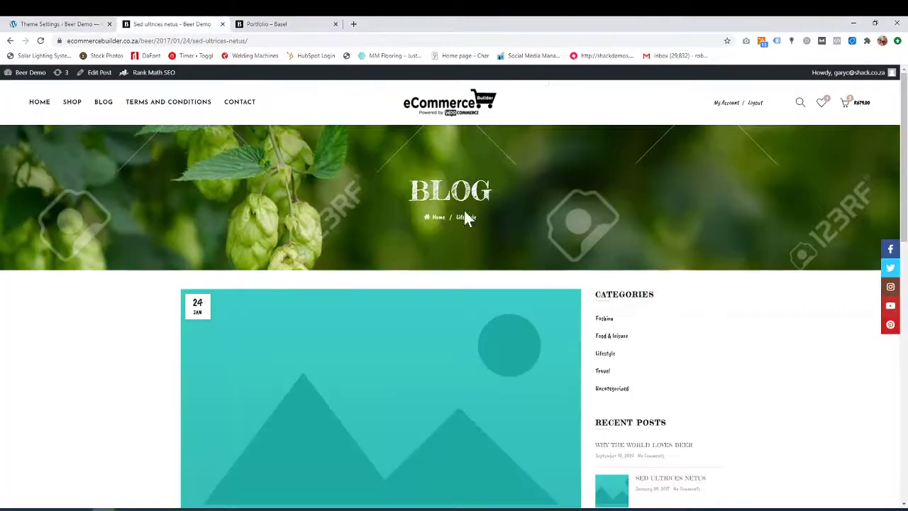
pyautogui.click(267, 24)
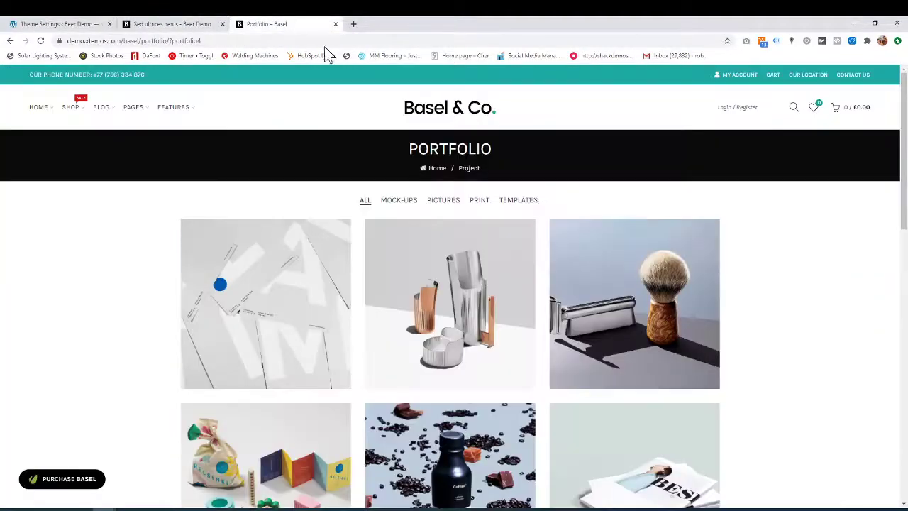
pyautogui.click(438, 202)
pyautogui.click(410, 203)
pyautogui.click(92, 24)
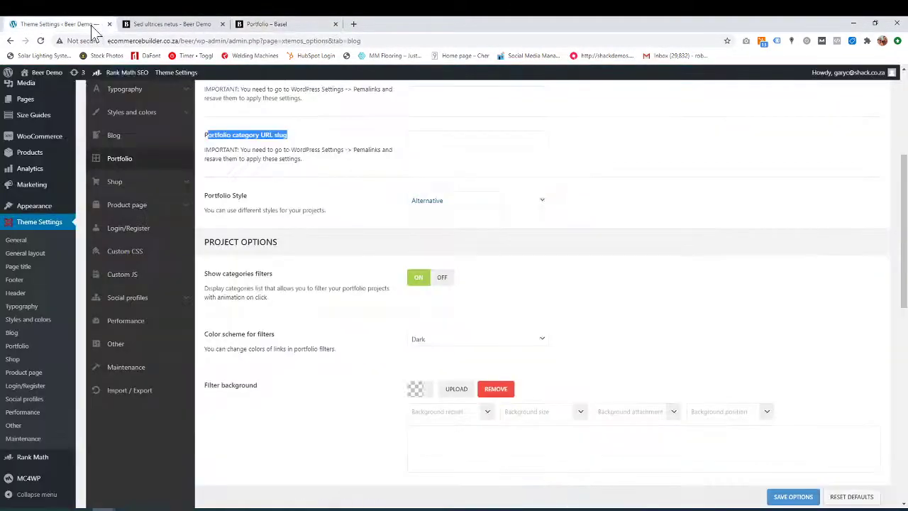
# Examine the color scheme options for filters and compare them with the filter links on the demo portfolio
pyautogui.scroll(-1, 364, 336)
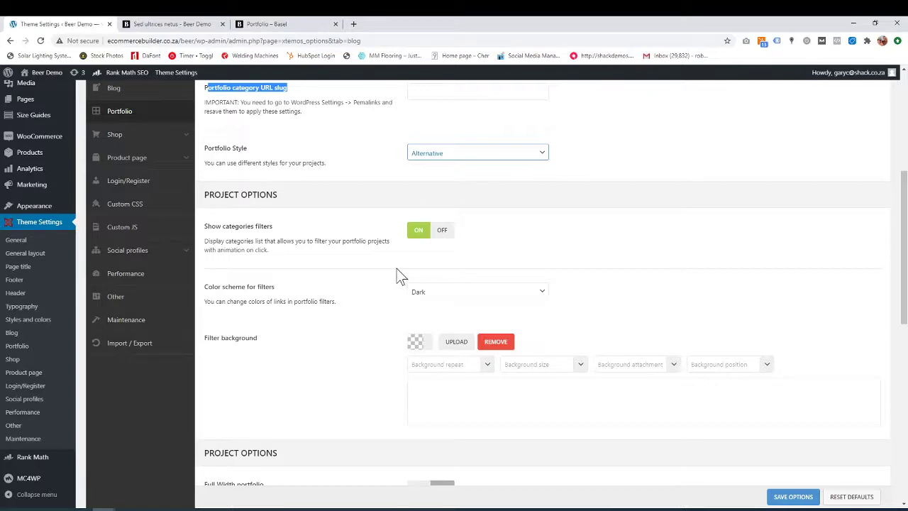
pyautogui.click(496, 294)
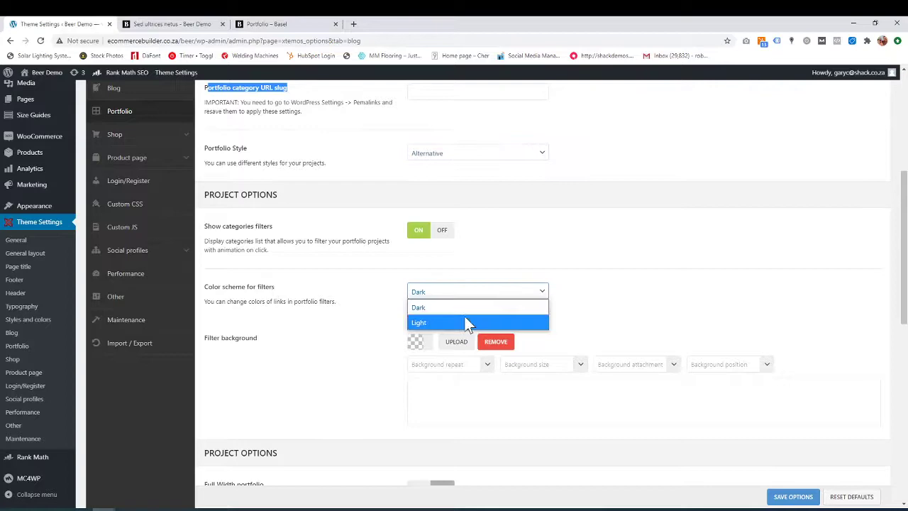
pyautogui.click(374, 307)
pyautogui.click(279, 25)
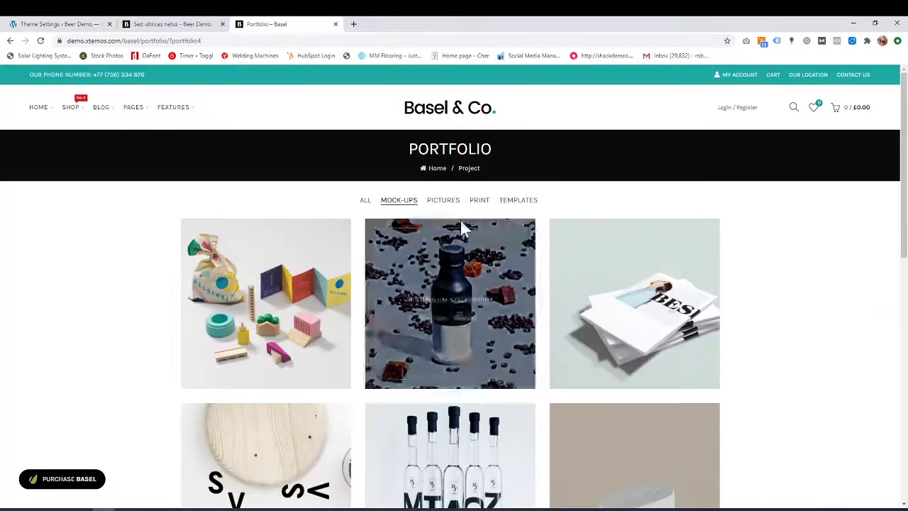
pyautogui.click(88, 27)
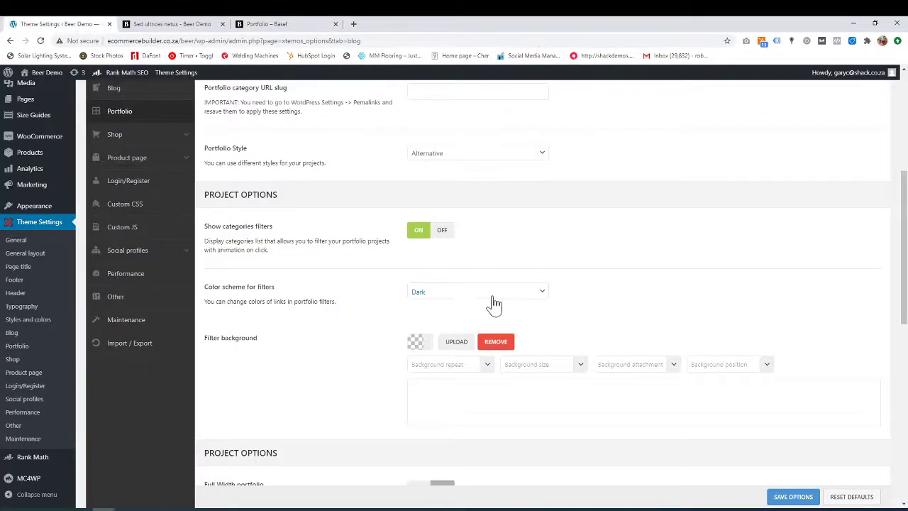
# Examine the Filter background color and background repeat options against the demo portfolio without choosing any
pyautogui.scroll(-1, 310, 387)
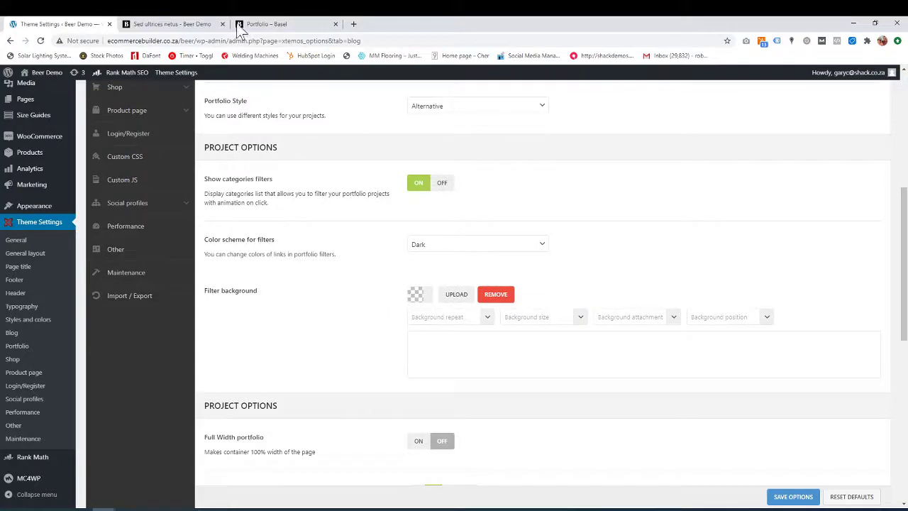
pyautogui.click(259, 24)
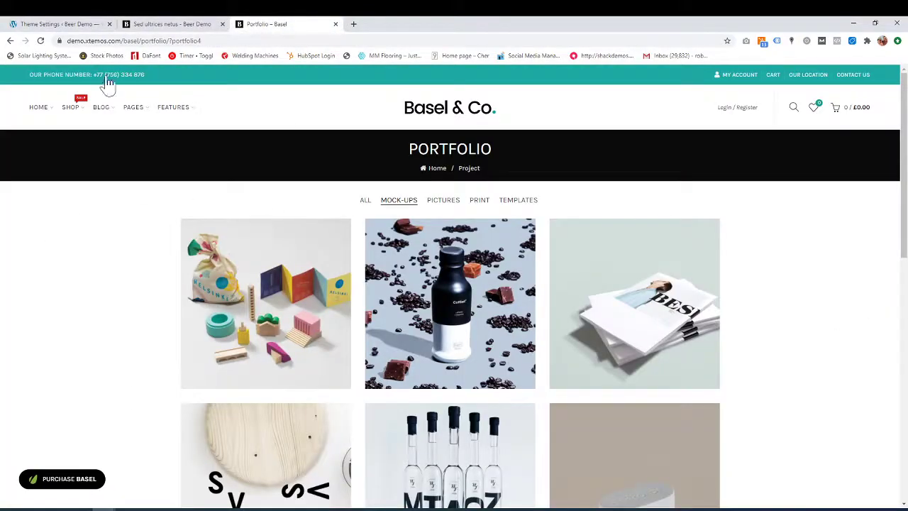
pyautogui.click(71, 24)
pyautogui.click(424, 297)
pyautogui.click(353, 305)
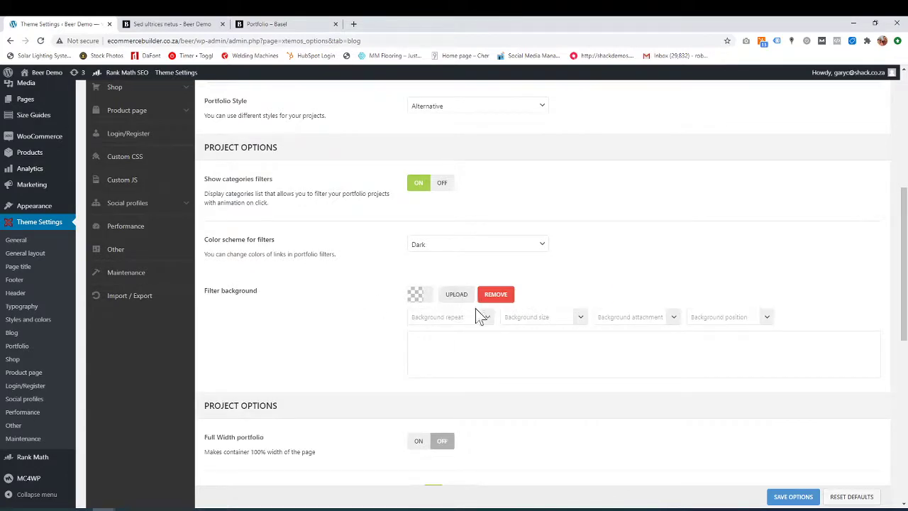
pyautogui.click(483, 317)
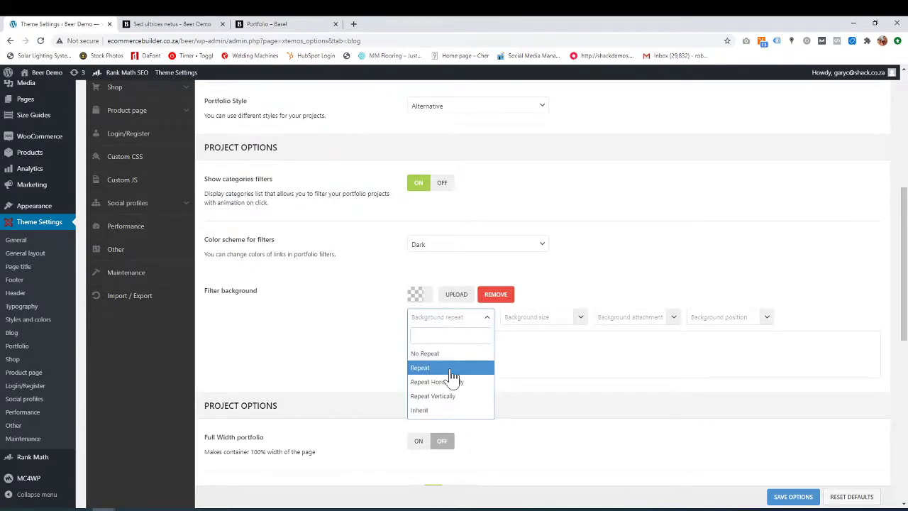
pyautogui.click(378, 321)
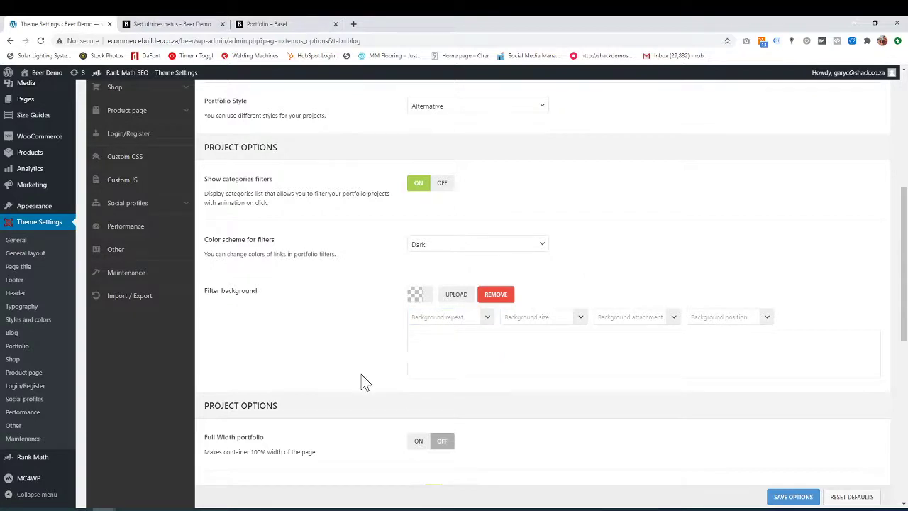
# Review the Full Width portfolio setting and compare it with the demo portfolio's layout and the Beer Demo blog post
pyautogui.scroll(-2, 361, 379)
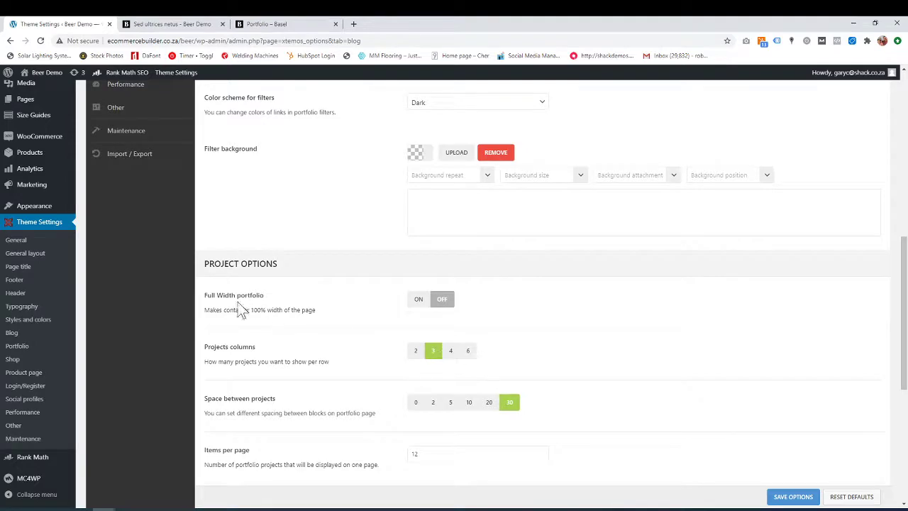
pyautogui.click(171, 24)
pyautogui.click(284, 24)
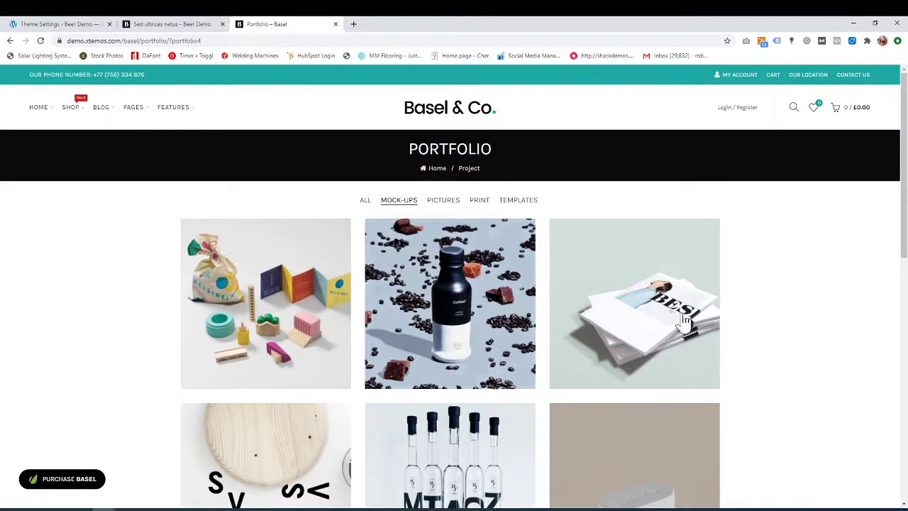
pyautogui.click(171, 24)
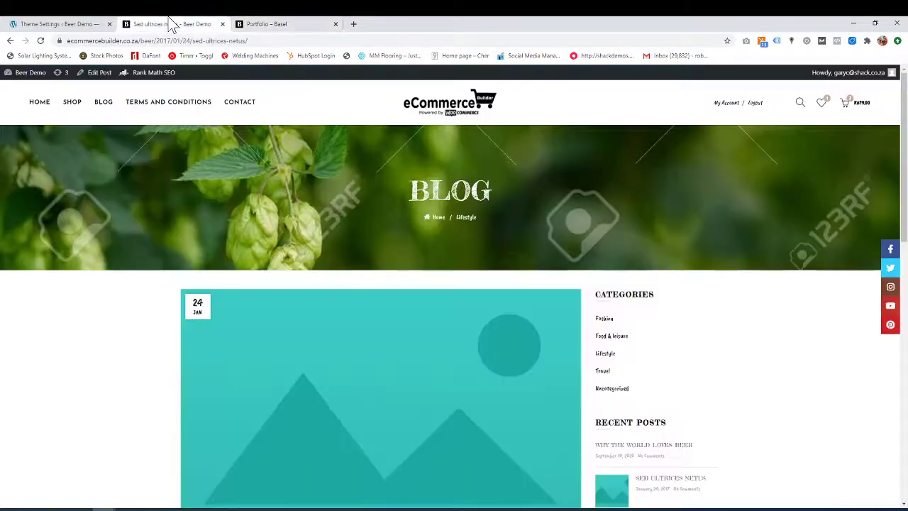
pyautogui.click(85, 27)
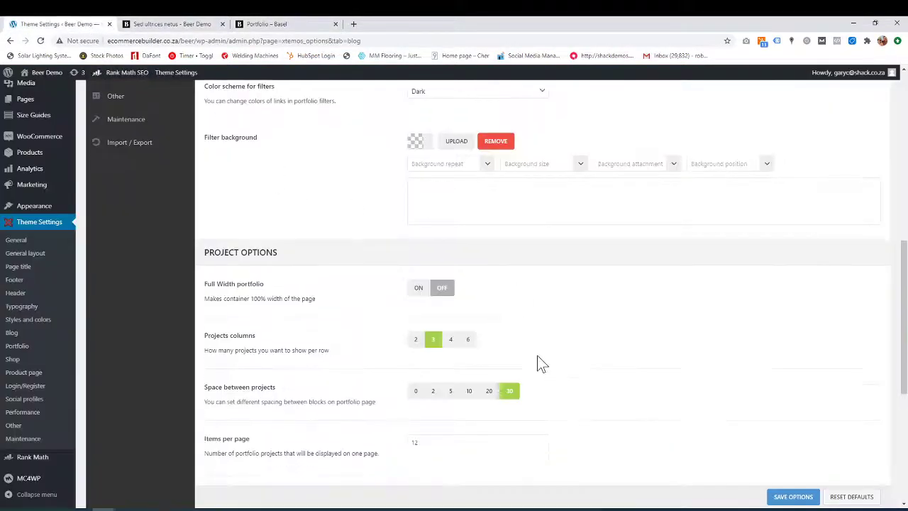
# Compare the Projects columns and Space between projects settings with the project grid on the demo portfolio
pyautogui.scroll(-1, 540, 363)
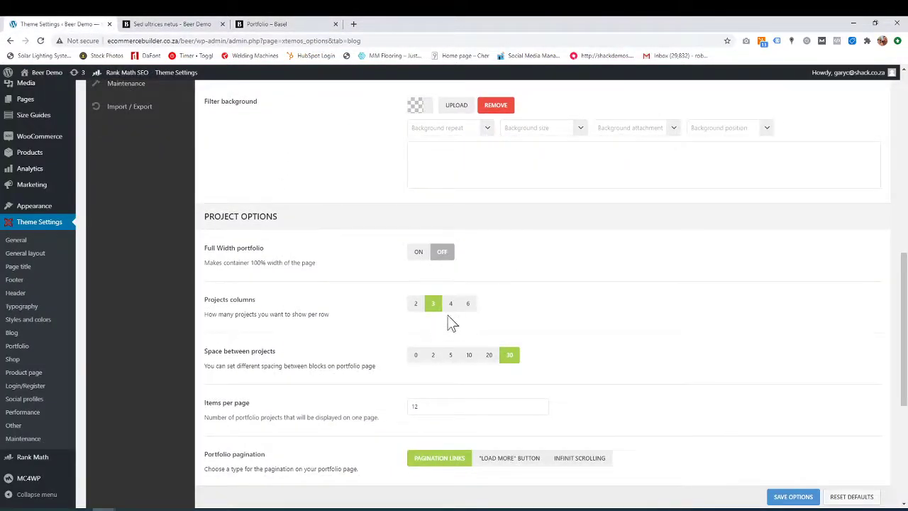
pyautogui.click(271, 26)
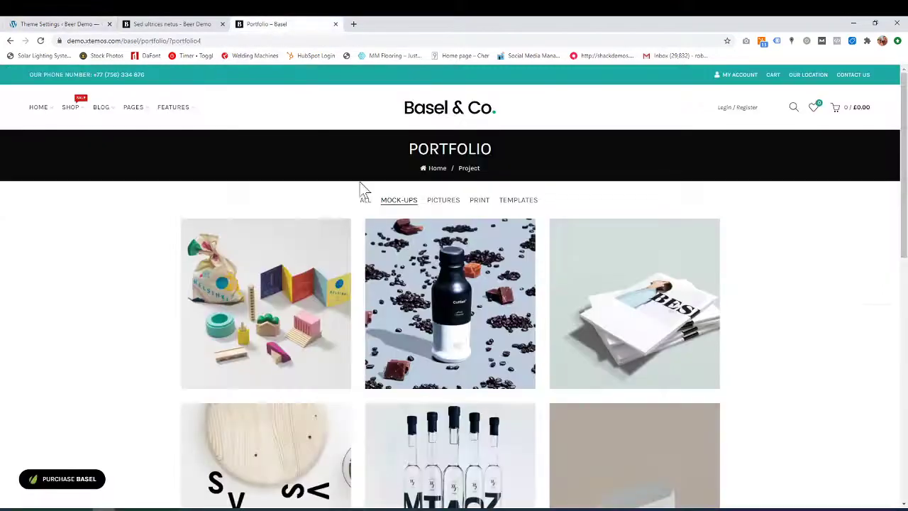
pyautogui.click(35, 23)
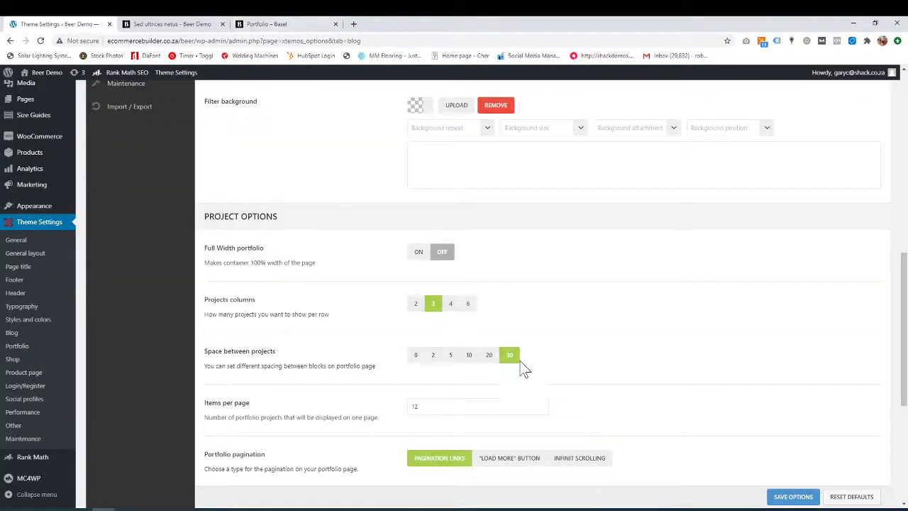
pyautogui.click(257, 24)
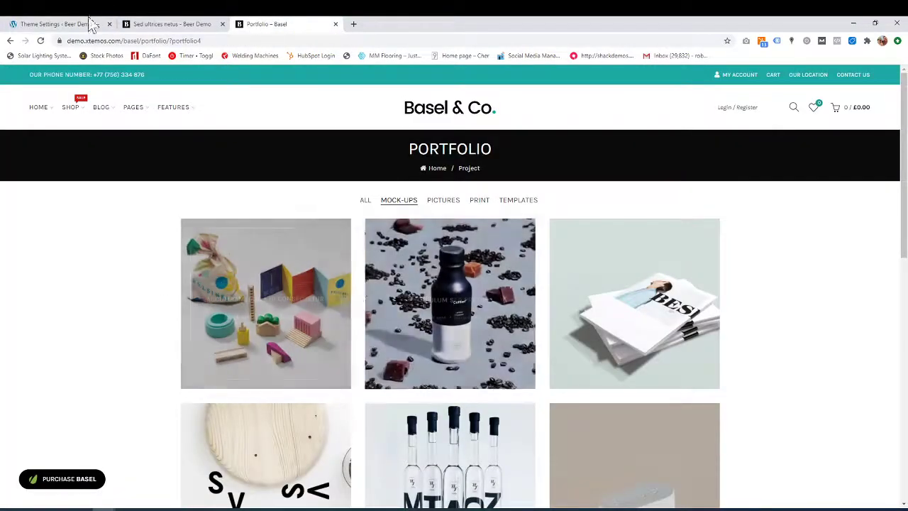
# Compare the Space between projects options with the gaps between project images on the demo portfolio
pyautogui.click(90, 24)
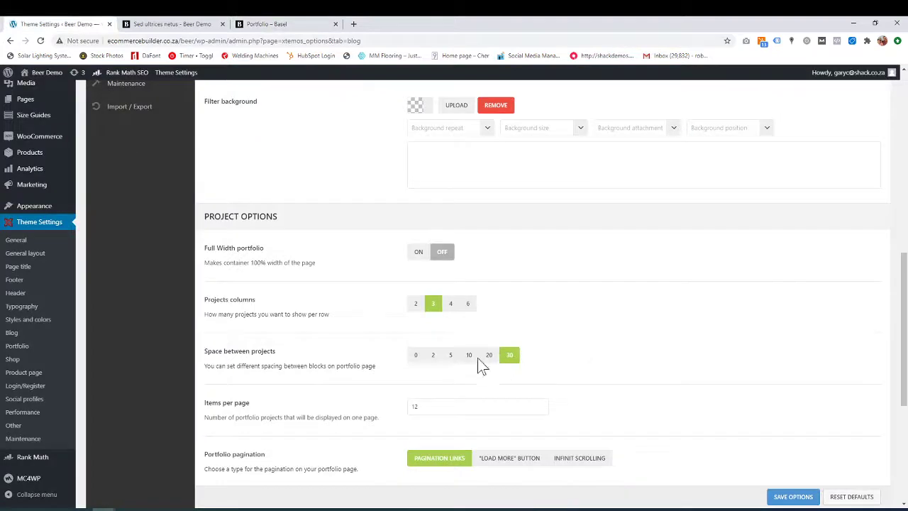
pyautogui.click(259, 24)
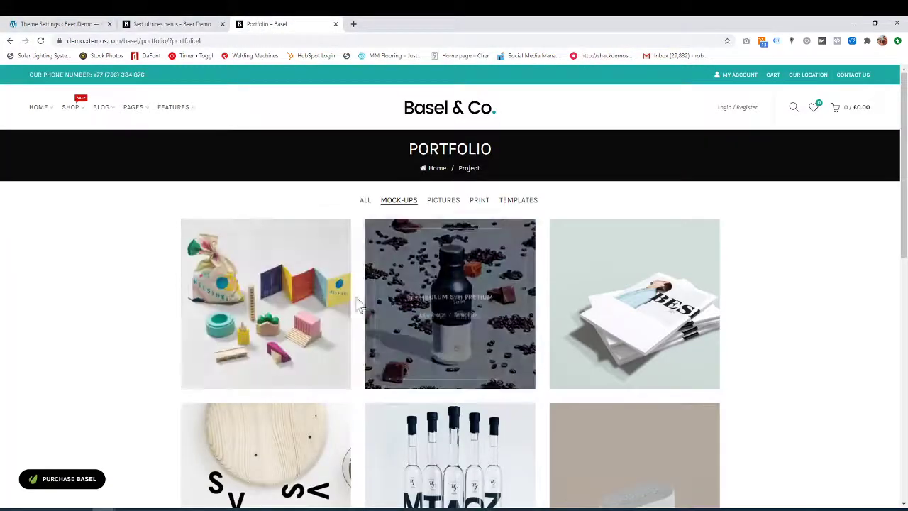
pyautogui.click(81, 23)
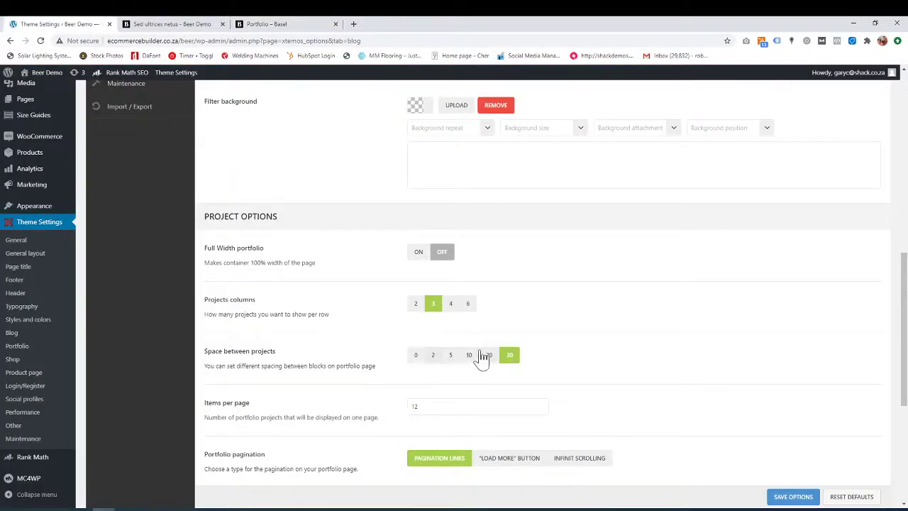
# Check how many projects the demo portfolio page displays and set Items per page to 9
pyautogui.scroll(-2, 333, 401)
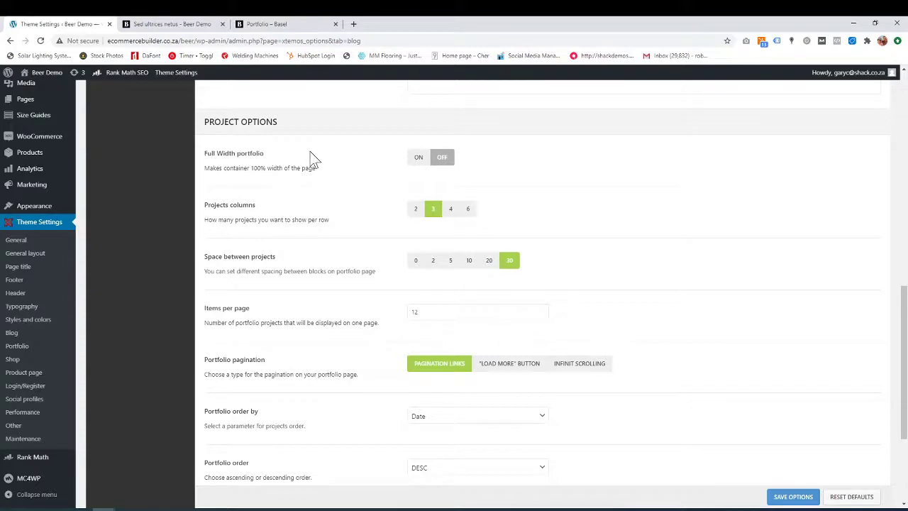
pyautogui.click(187, 24)
pyautogui.click(285, 24)
pyautogui.scroll(-2, 342, 180)
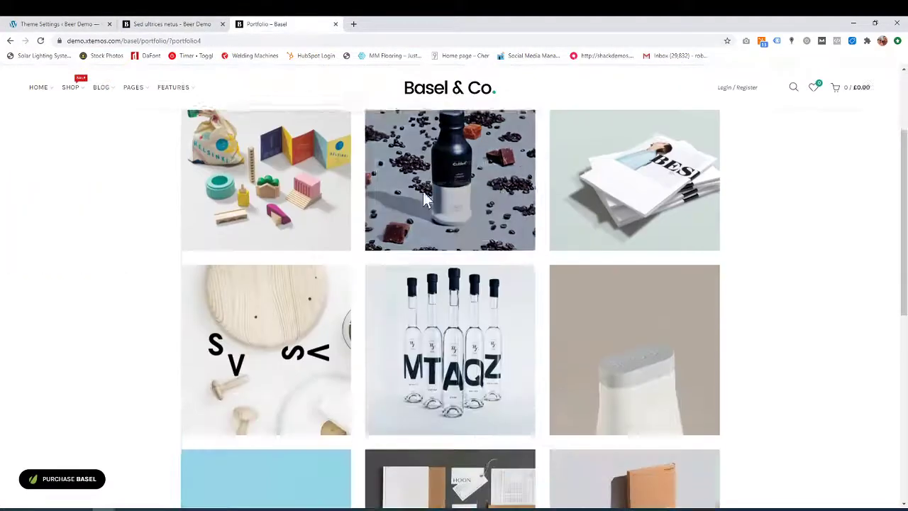
pyautogui.scroll(-4, 629, 198)
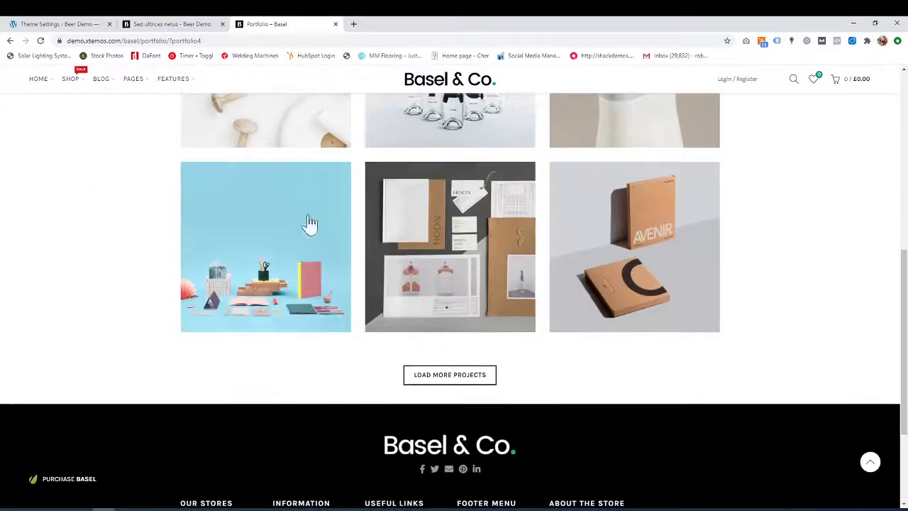
pyautogui.scroll(3, 321, 220)
pyautogui.scroll(-2, 333, 298)
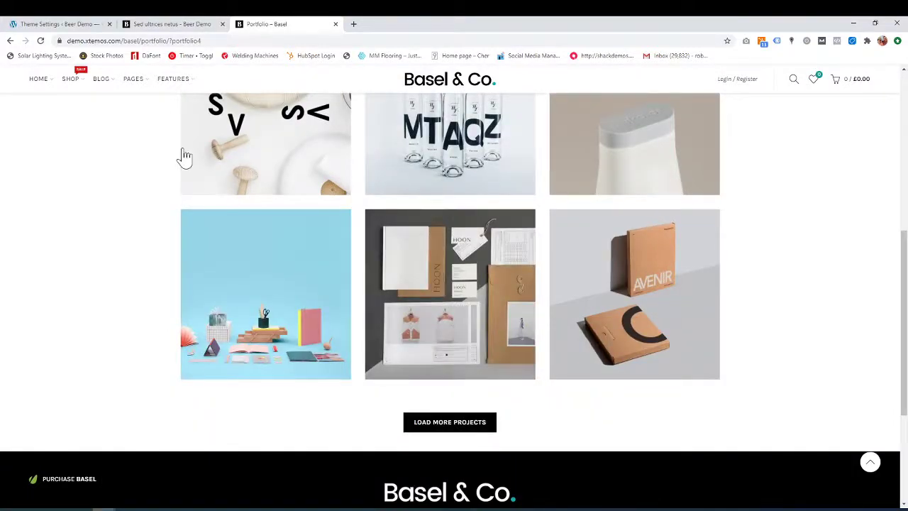
pyautogui.click(89, 24)
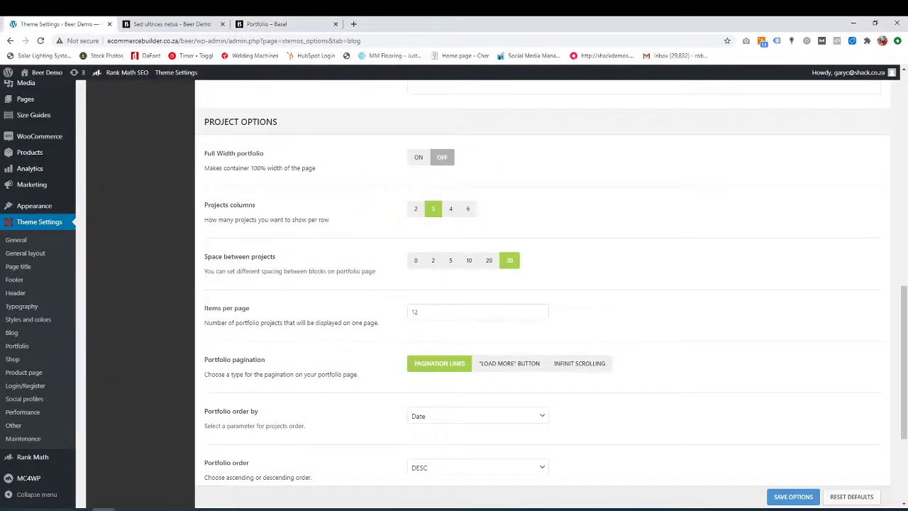
pyautogui.doubleClick(415, 312)
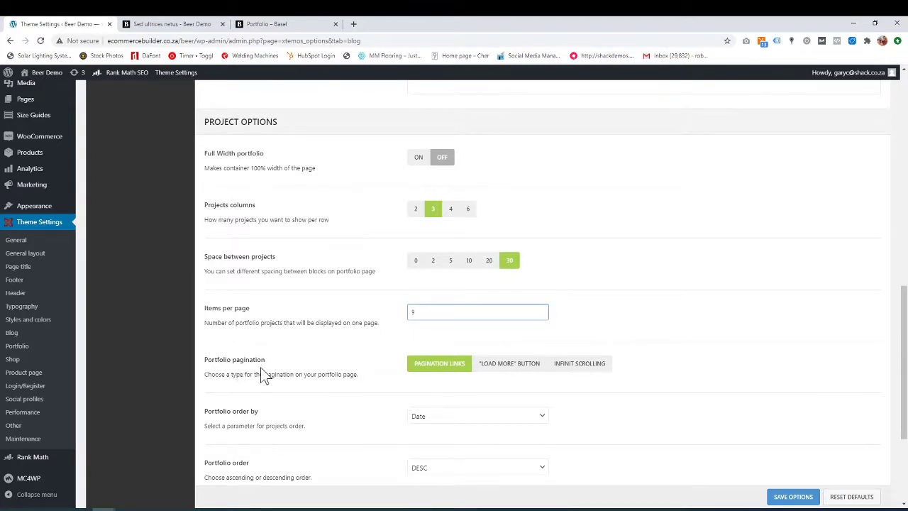
# Compare the Portfolio pagination options with the demo portfolio by loading more projects there
pyautogui.click(195, 25)
pyautogui.click(317, 25)
pyautogui.scroll(-1, 431, 373)
pyautogui.click(64, 25)
pyautogui.click(170, 24)
pyautogui.click(312, 24)
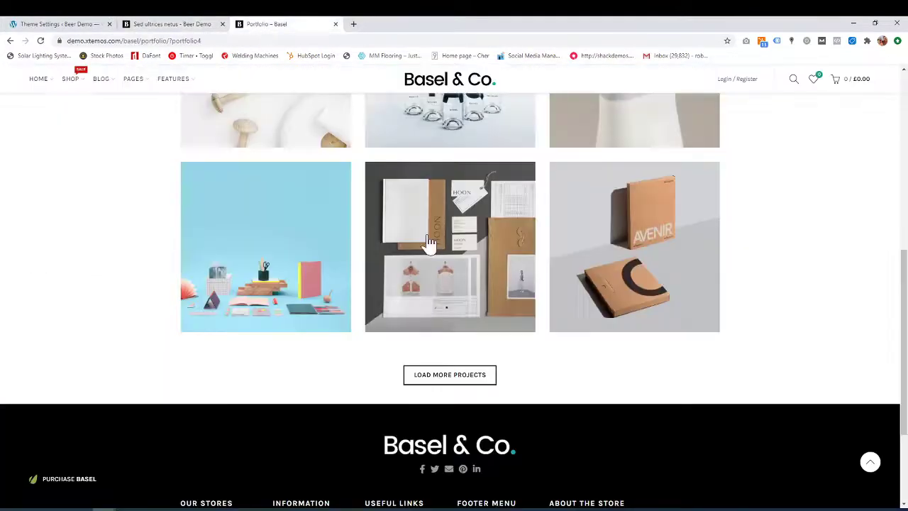
pyautogui.scroll(-1, 468, 319)
pyautogui.click(484, 328)
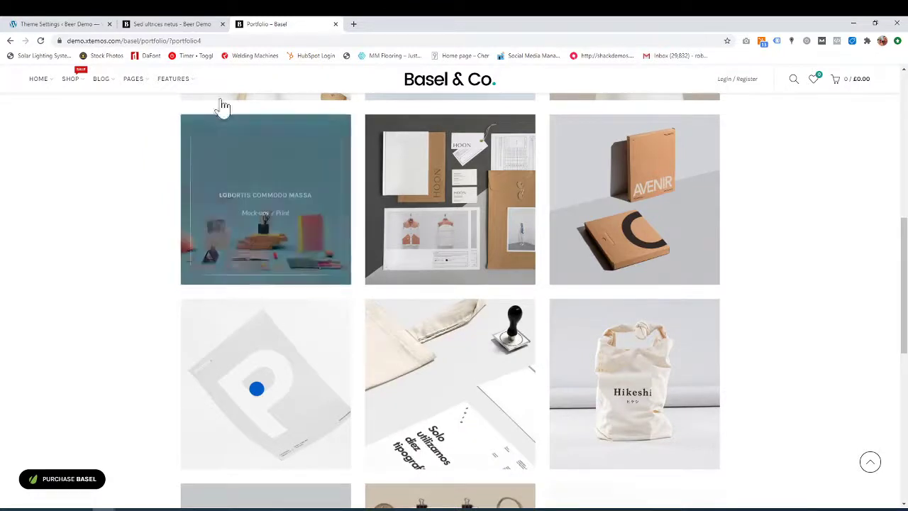
pyautogui.click(94, 25)
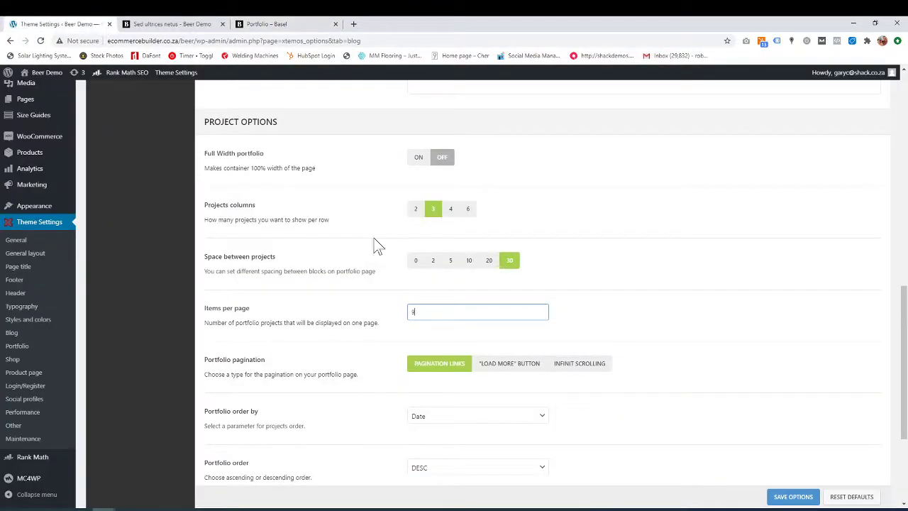
# Review the Portfolio order by and Portfolio order choices without changing either setting
pyautogui.scroll(-2, 376, 390)
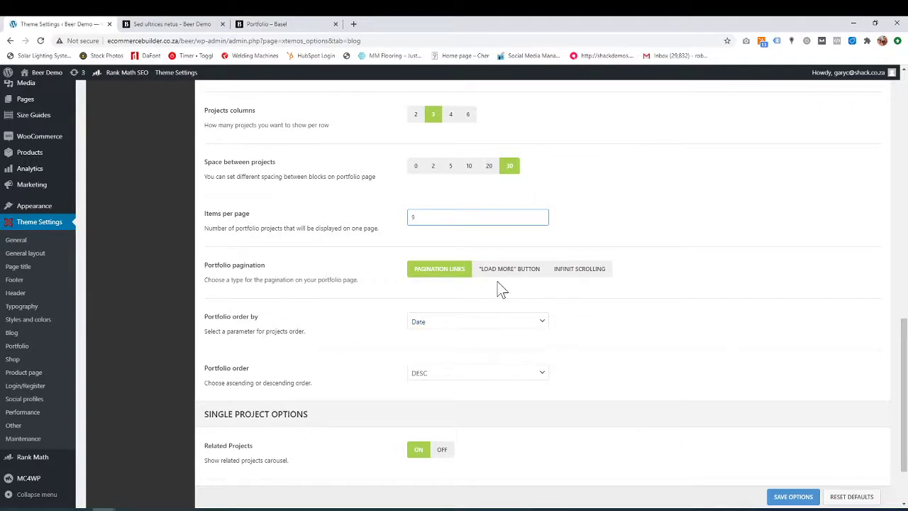
pyautogui.click(479, 322)
pyautogui.click(378, 324)
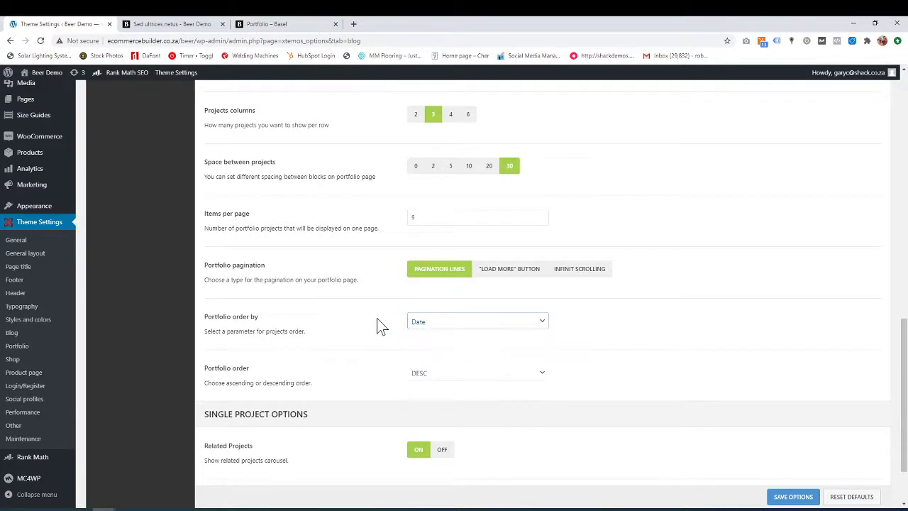
pyautogui.click(500, 327)
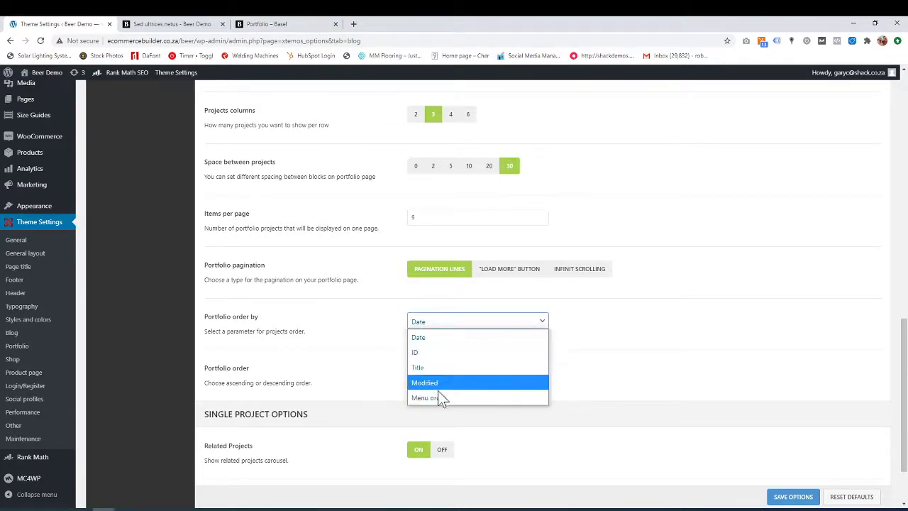
pyautogui.click(358, 331)
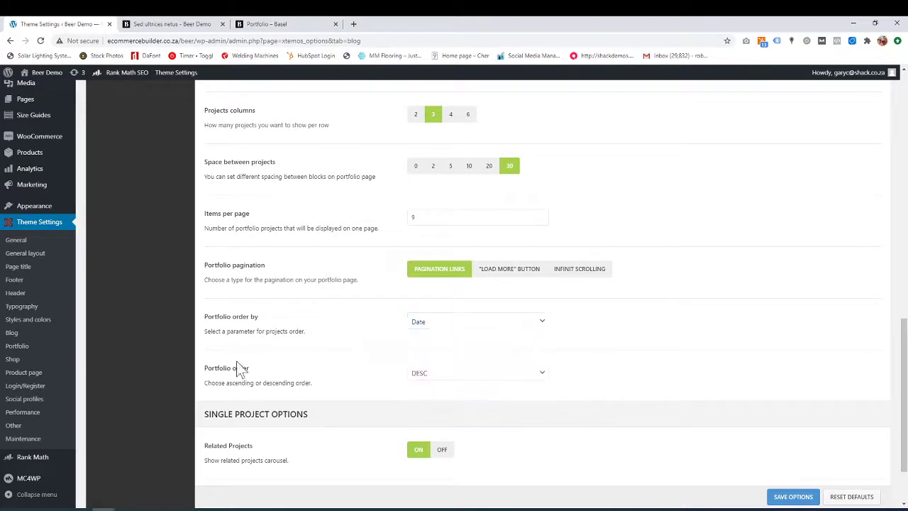
pyautogui.click(512, 374)
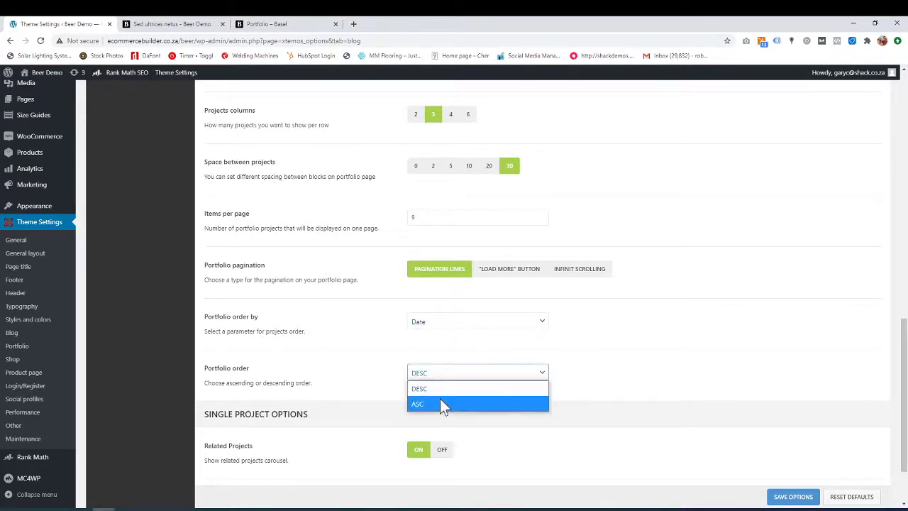
pyautogui.click(364, 361)
# Examine the Related Projects setting against the related projects section on the demo's Lobortis commodo massa project page
pyautogui.scroll(-2, 494, 315)
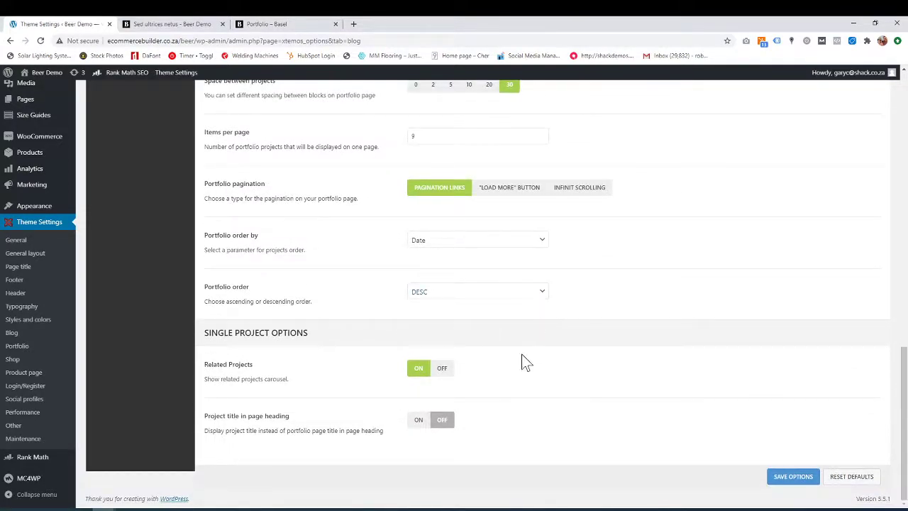
pyautogui.click(154, 23)
pyautogui.click(276, 24)
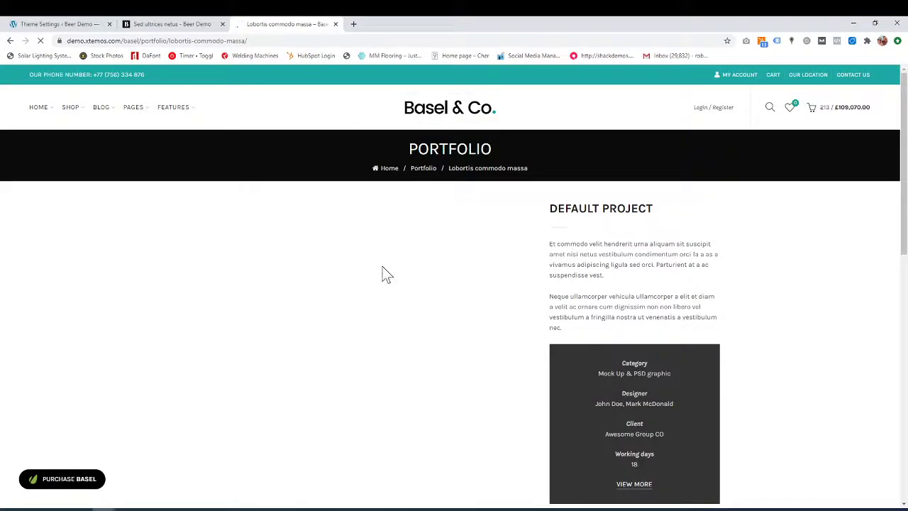
pyautogui.scroll(-3, 436, 328)
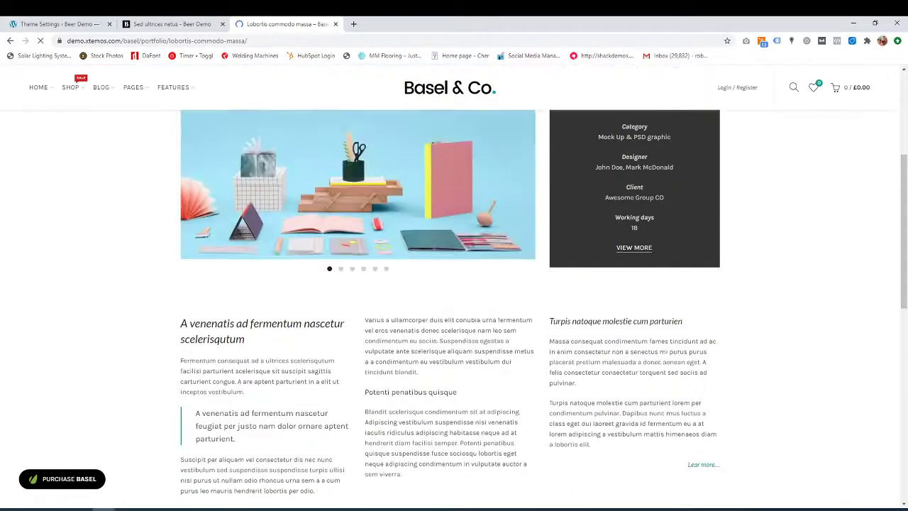
pyautogui.scroll(-3, 597, 403)
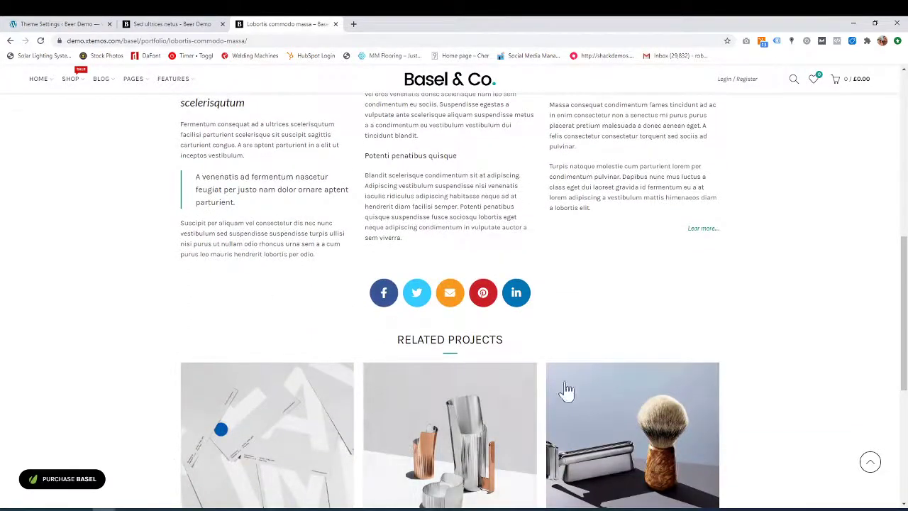
pyautogui.click(187, 24)
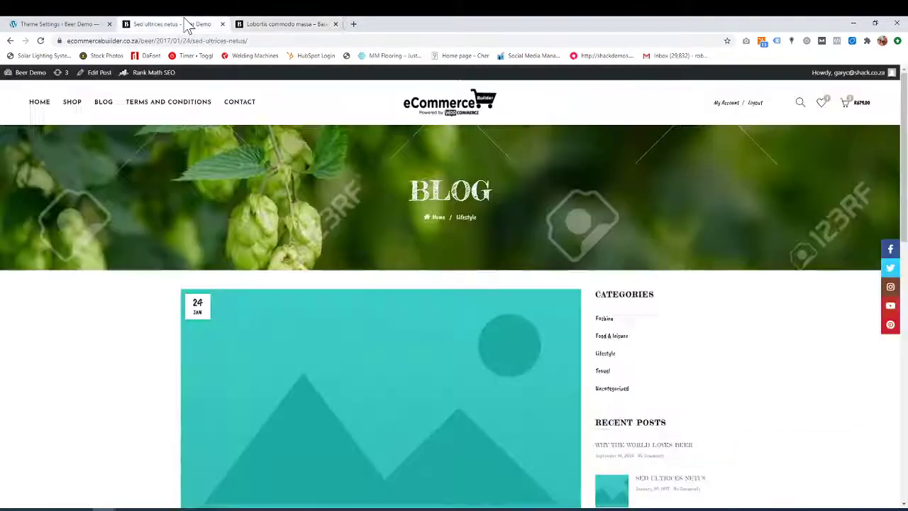
pyautogui.click(83, 23)
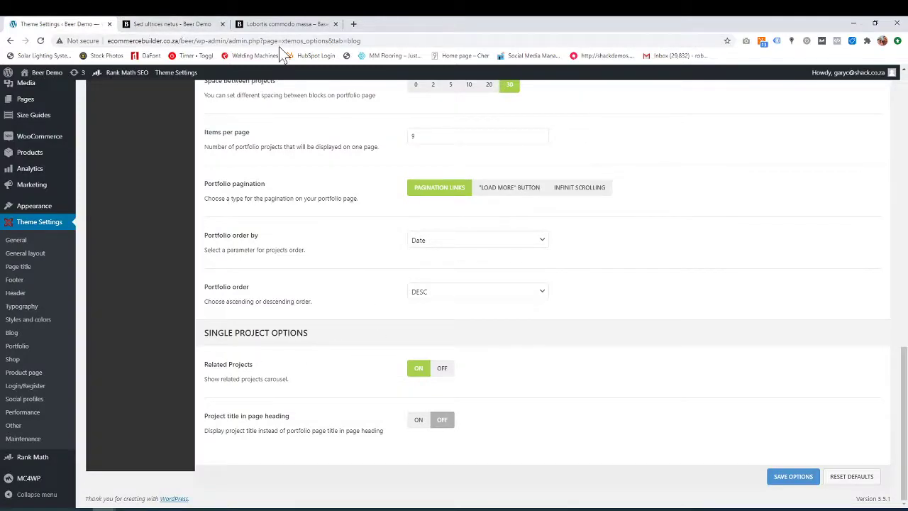
# Browse the demo project's content and advance its related projects carousel, then return to the theme settings
pyautogui.click(278, 24)
pyautogui.scroll(-2, 370, 344)
pyautogui.scroll(4, 462, 166)
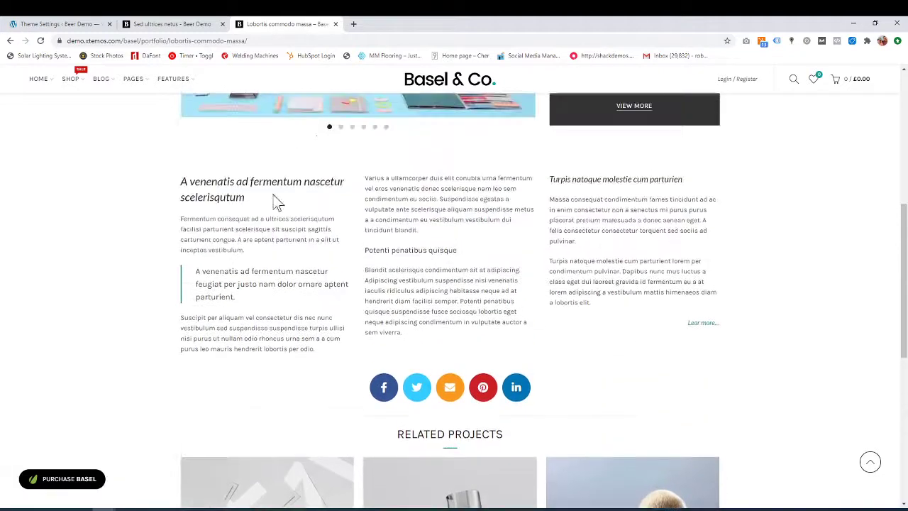
pyautogui.scroll(-3, 462, 166)
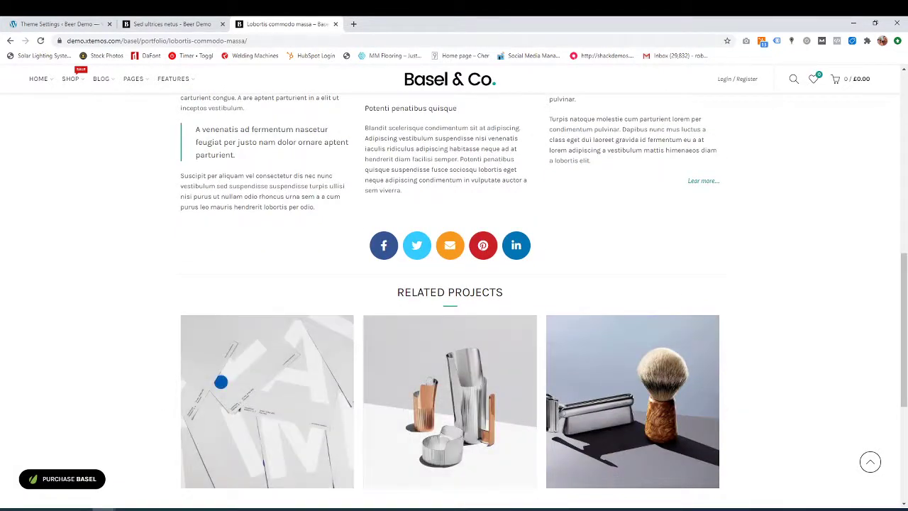
pyautogui.click(732, 410)
pyautogui.click(734, 415)
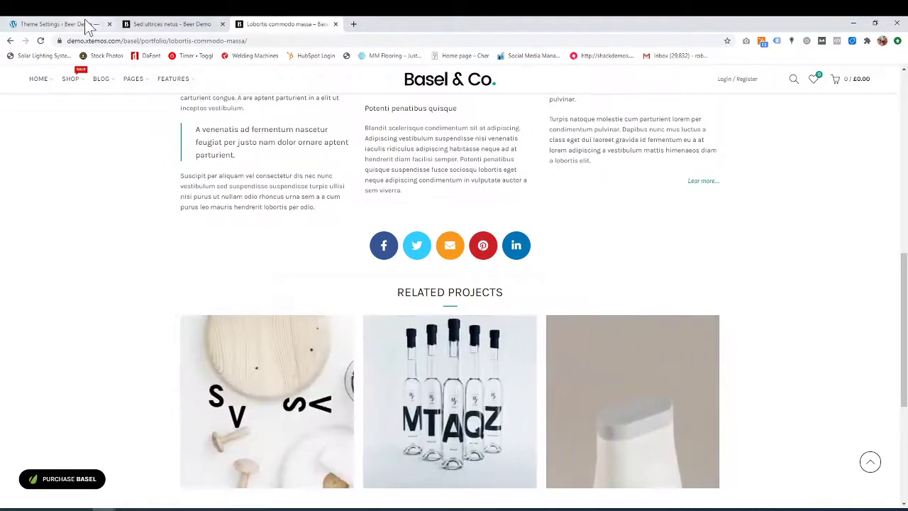
pyautogui.click(57, 24)
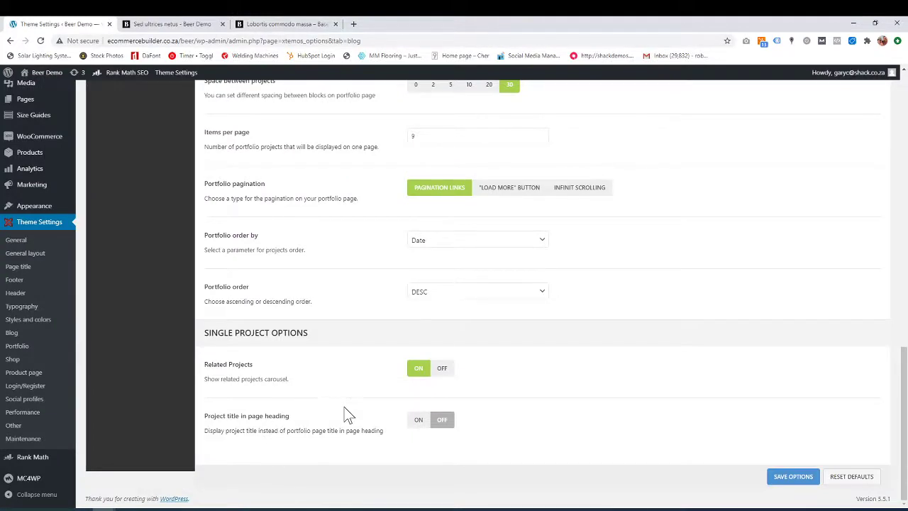
# Compare the Project title in page heading setting with the demo project's page heading and title, then return to the start of the portfolio settings
pyautogui.click(166, 25)
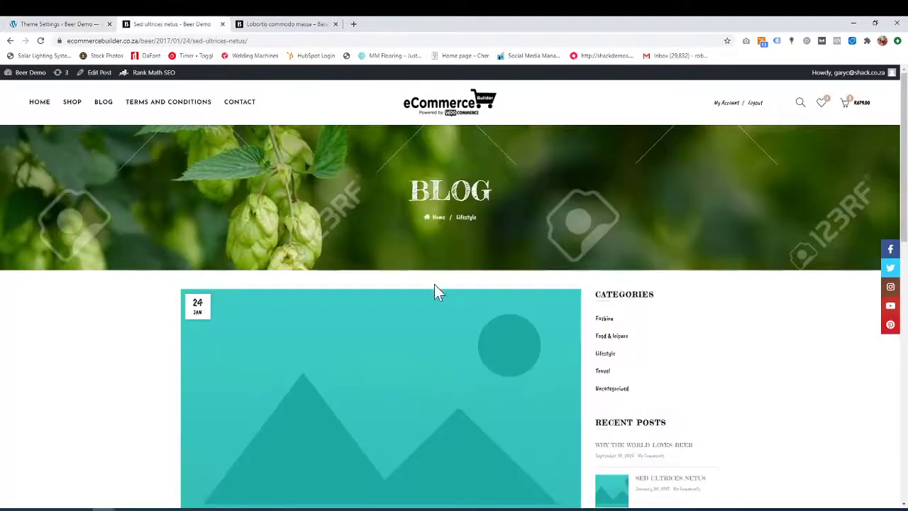
pyautogui.click(279, 24)
pyautogui.scroll(10, 462, 411)
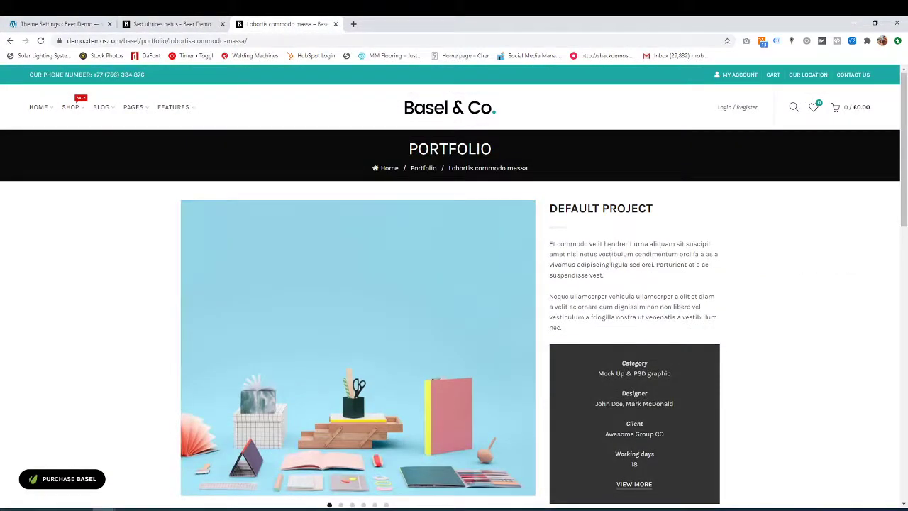
pyautogui.moveTo(551, 208); pyautogui.dragTo(638, 234)
pyautogui.click(636, 231)
pyautogui.click(92, 25)
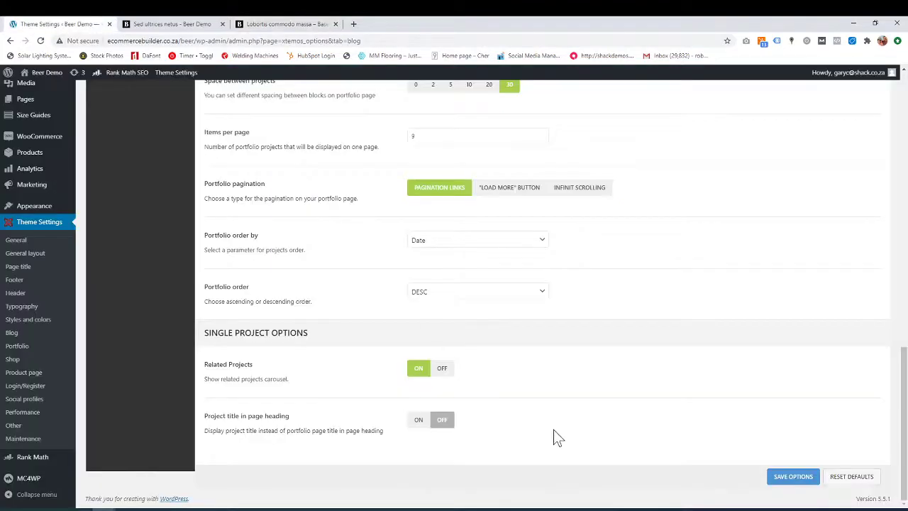
pyautogui.scroll(10, 553, 429)
pyautogui.scroll(3, 551, 434)
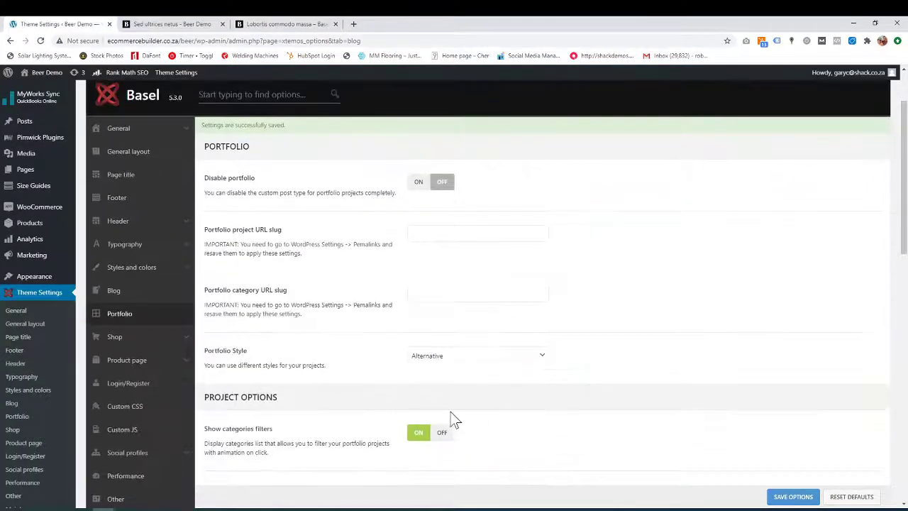